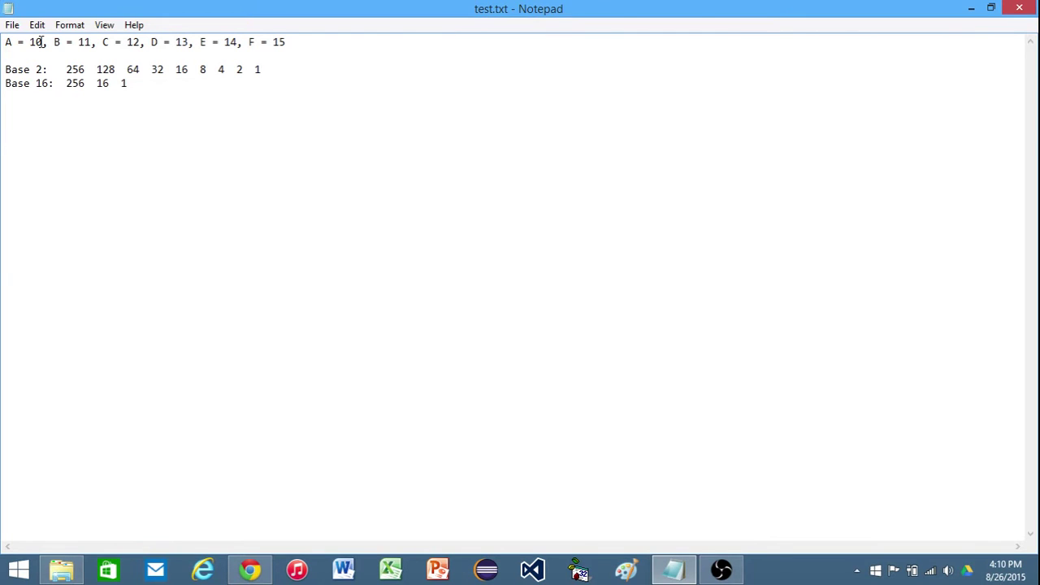
- Highlight the A–F letter values and Base 16 place values, then go to the empty line below
left_click_drag(307, 42, 1, 46)
left_click(78, 83)
left_click(124, 145)
- Write 'AF Base 16 = ___ Base 2' and begin the expansion with '(10 x 16) +' for A
type("AF")
type("Base 16 = ___ Base 2")
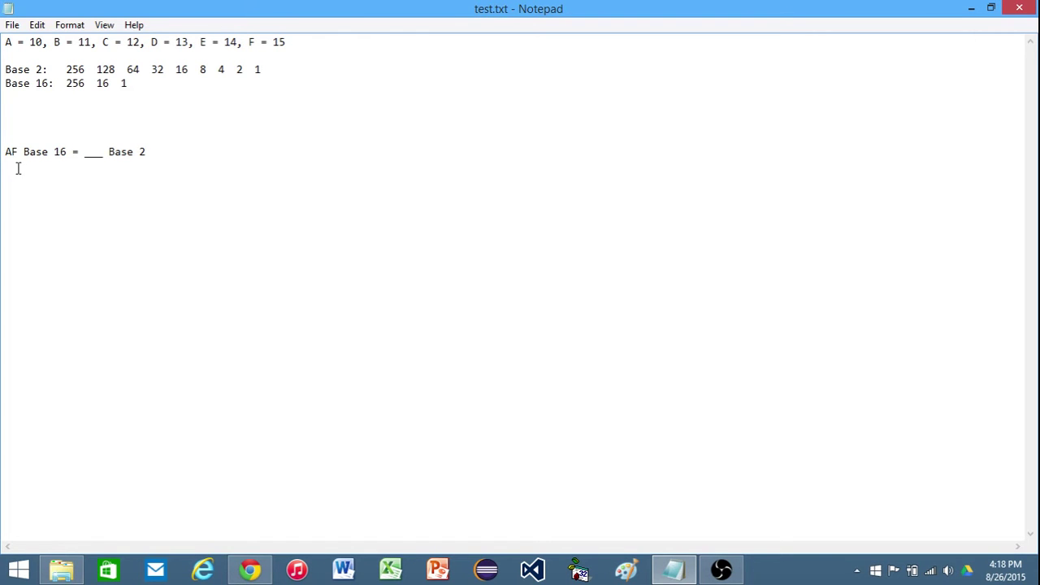
left_click_drag(5, 151, 11, 151)
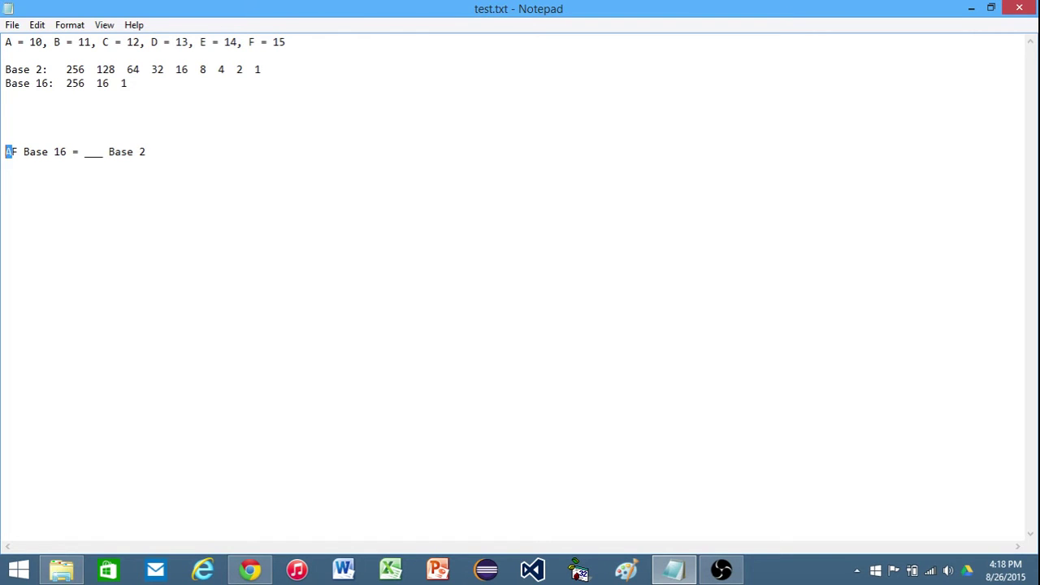
left_click(58, 178)
type("(10 X")
key("BackSpace")
key("BackSpace")
type("x 16) +")
- Finish the expansion with '(15 x 1)' for F, then '160 + 15' and '175 Base 10'
left_click_drag(17, 151, 11, 151)
left_click(249, 44)
left_click(119, 179)
type("(15 x 1)  ")
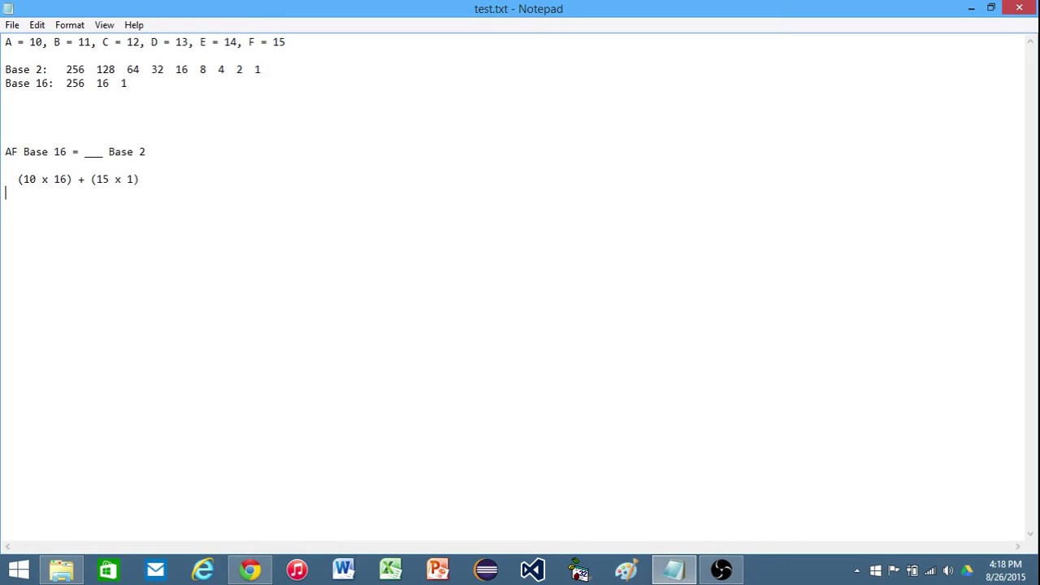
type("     160  +    15")
key("Return")
type("175  Base 10")
- Write binary digits 1 0 1 above Base 2 and the subtraction '175 - 128 = 47'
left_click(32, 57)
key("Return")
key("Return")
key("Return")
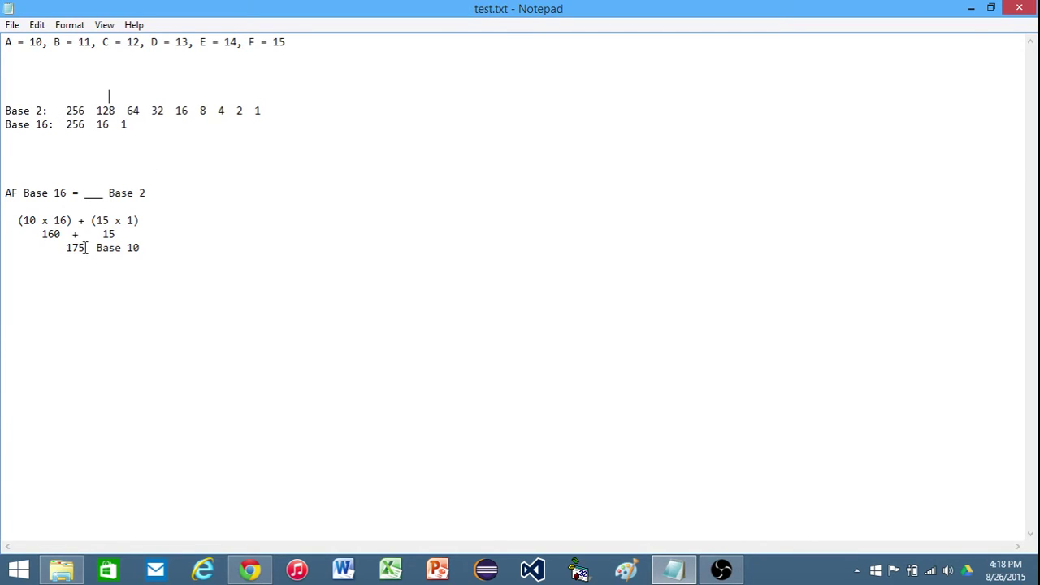
type("1")
left_click(172, 247)
key("Return")
type("175 - ")
type("123")
key("BackSpace")
type("8  = 47")
left_click(132, 95)
type("0   1")
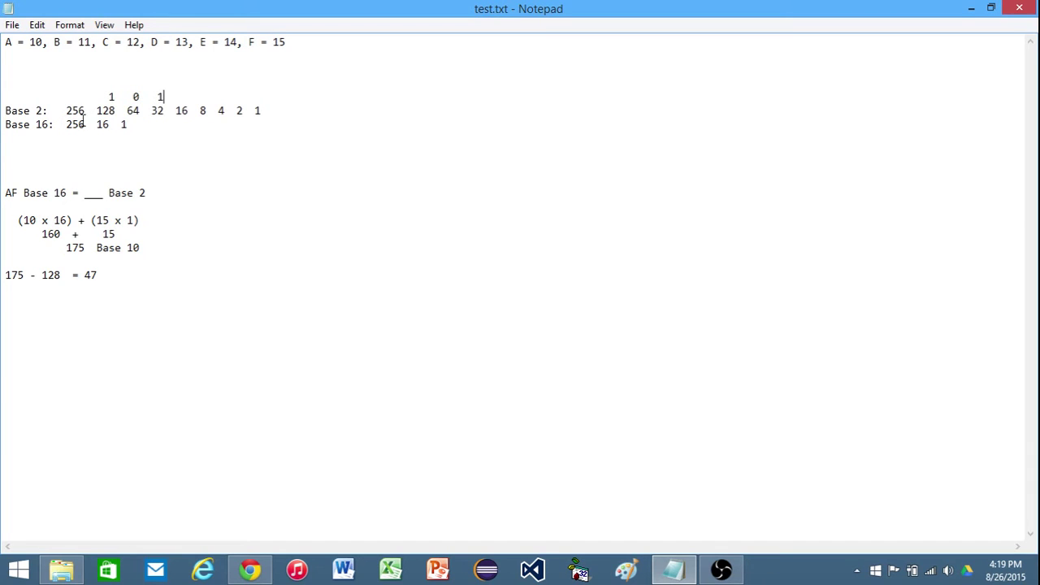
- Add '47 - 32 = 15' and complete the binary row as 1 0 1 0 1 1 1 1
left_click(112, 272)
key("Return")
type("47-")
key("BackSpace")
type("- 32 = 15")
left_click(177, 97)
type("0  1  1  1  1")
left_click_drag(261, 97, 109, 98)
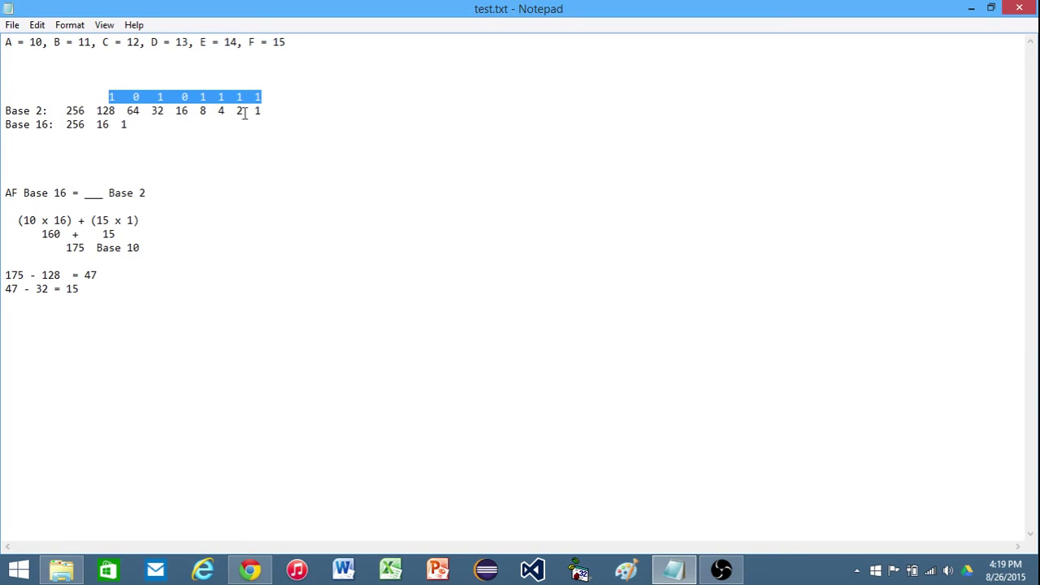
left_click(207, 165)
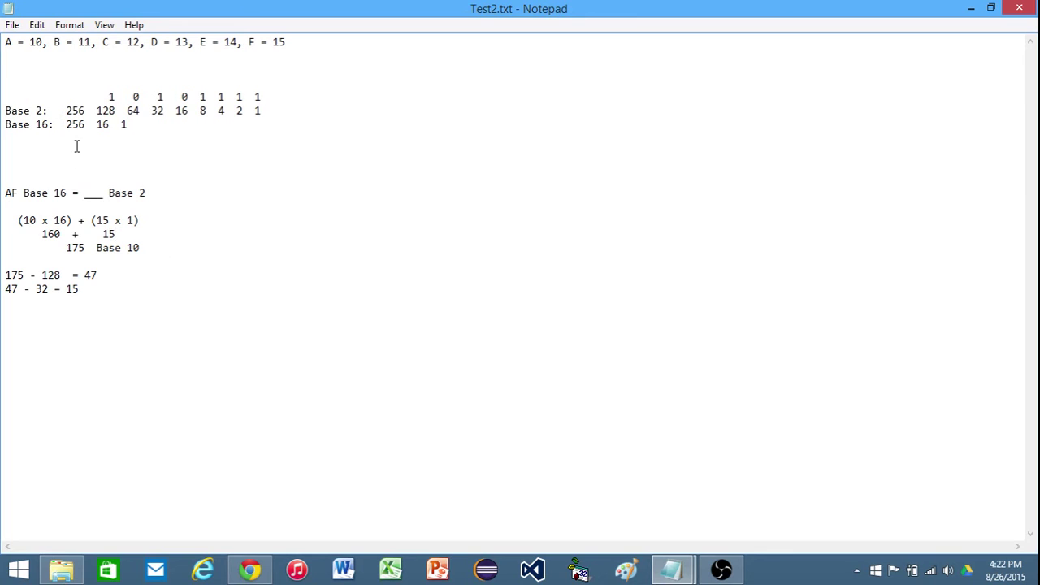
- Insert a '// LONG WAY' heading above the worked example
left_click(65, 73)
key("Return")
- Add a '// SHORT WAY' heading above it with an 'A F' line beneath
key("Return")
key("Return")
key("Return")
key("Return")
key("Return")
key("Return")
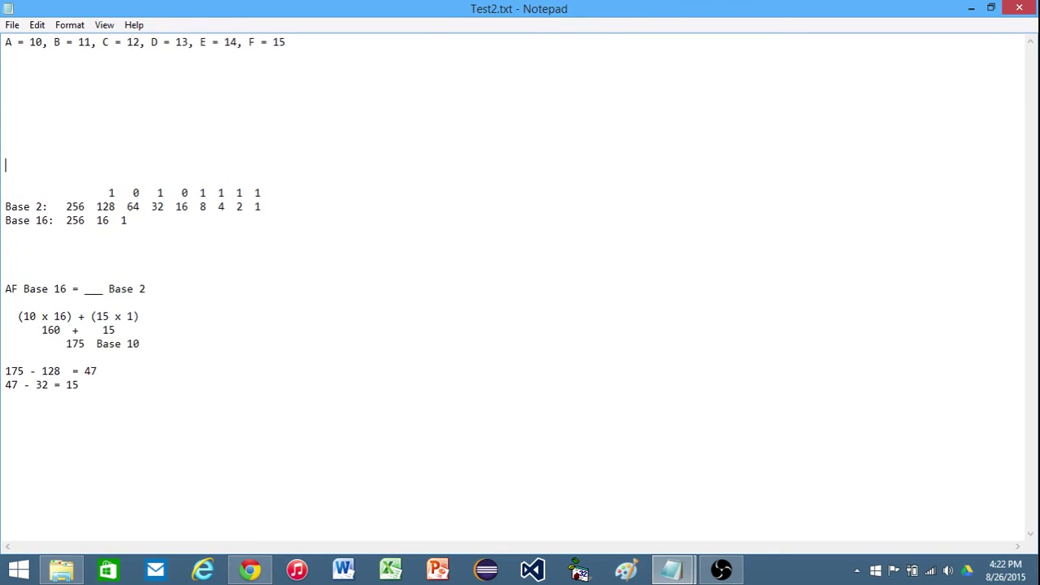
type("// LONG WAY")
key("Home")
key("Return")
key("Return")
key("Return")
key("Up")
key("Up")
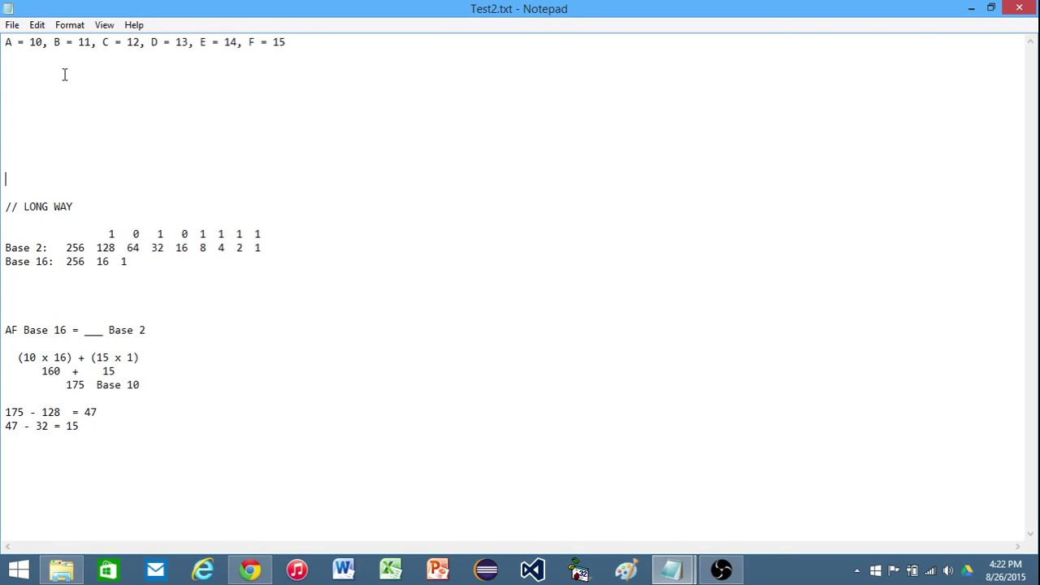
type("// SHORT WAY")
key("Return")
type("A        F")
key("Return")
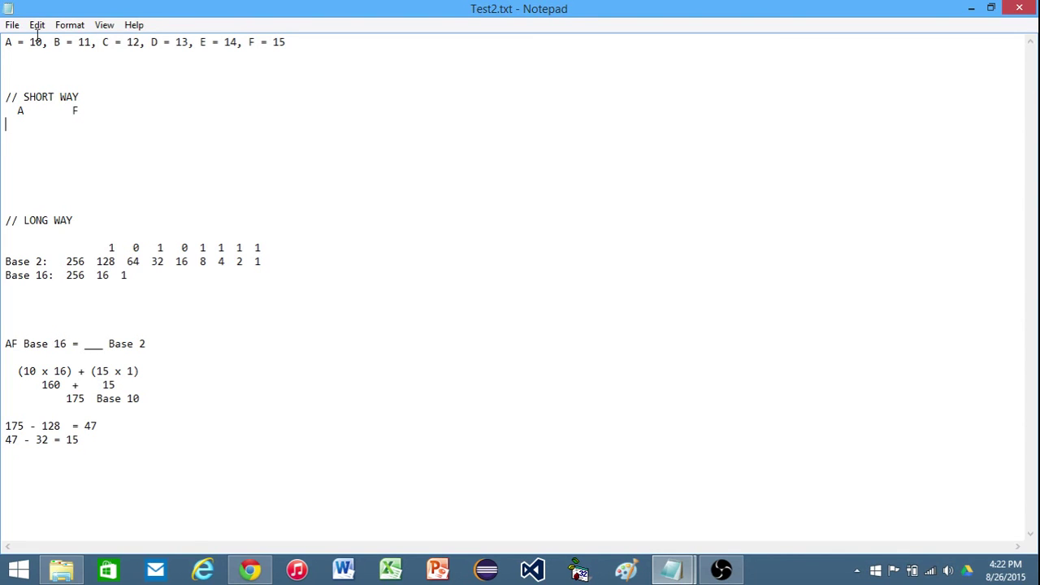
- Write 1010 under A and 1111 under F, joined without spaces into 10101111
left_click_drag(49, 41, 30, 41)
left_click(21, 123)
type("1010")
left_click_drag(290, 41, 271, 43)
left_click(70, 125)
type("1111")
left_click(60, 124)
key("BackSpace")
key("BackSpace")
key("BackSpace")
key("BackSpace")
key("BackSpace")
- Highlight the short-way 10101111 and the long-way binary digits to compare them
left_click_drag(67, 124, 3, 130)
left_click_drag(267, 247, 104, 248)
left_click(182, 297)
left_click_drag(55, 124, 29, 124)
left_click(24, 124)
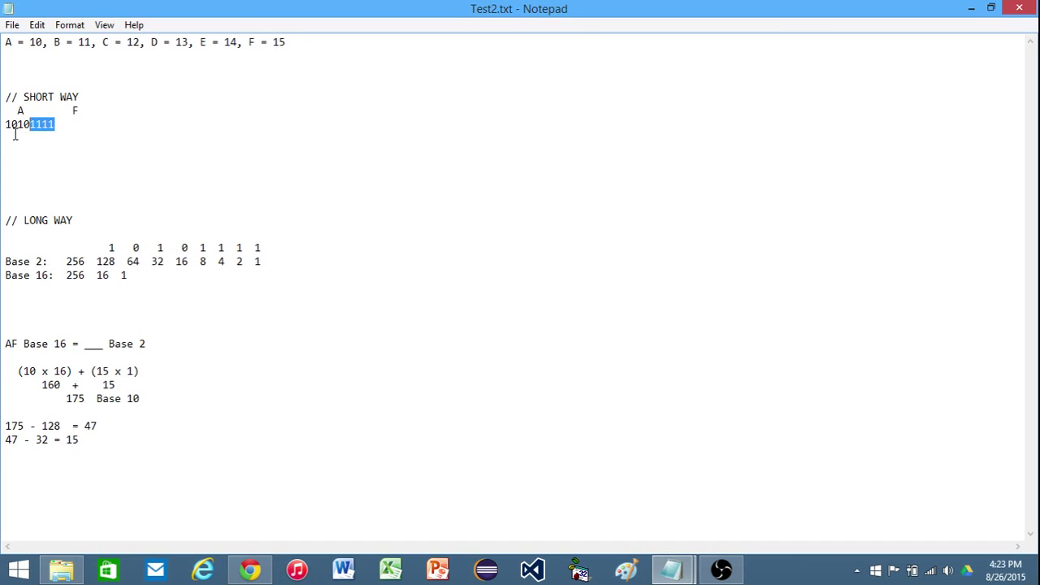
left_click(84, 153)
left_click_drag(67, 121, 30, 124)
left_click(89, 135)
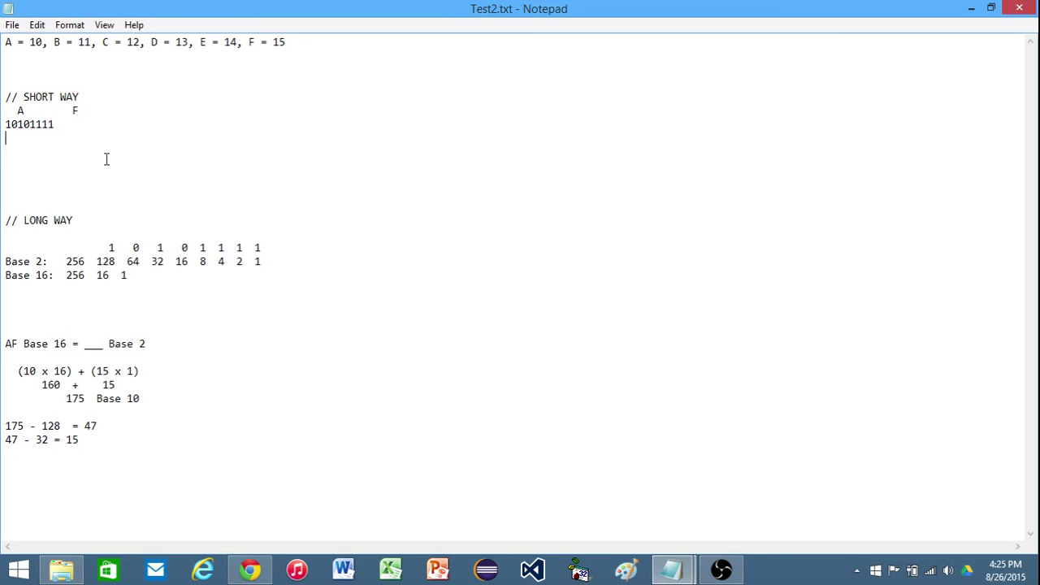